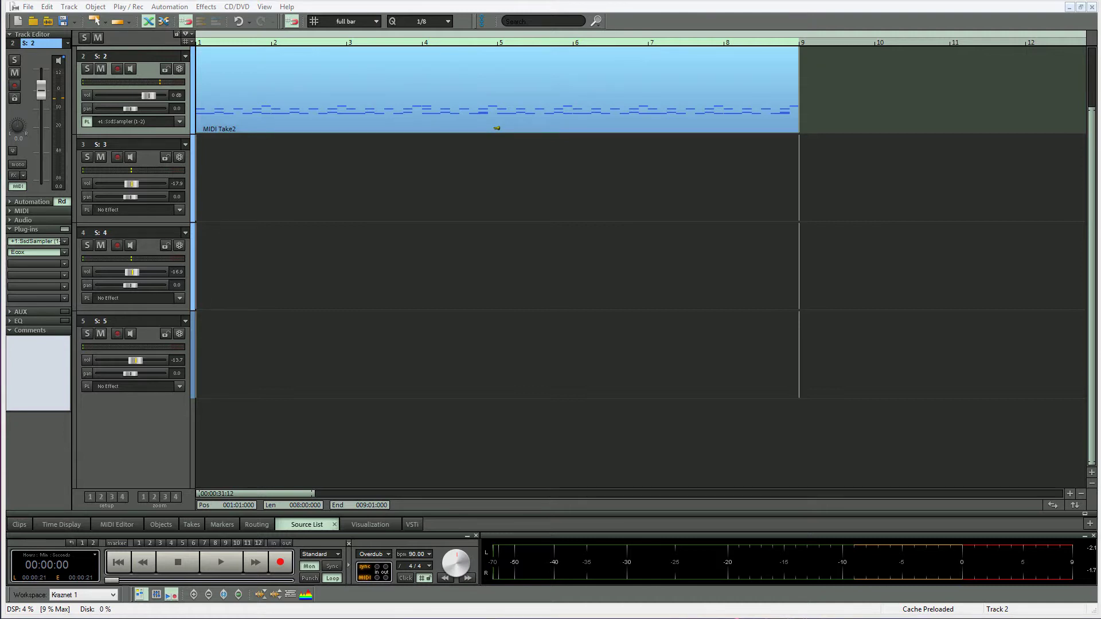
# Open the File Manager beside the arrangement with Autoplay, Looped Preview and BPM Sync enabled.
pyautogui.click(266, 7)
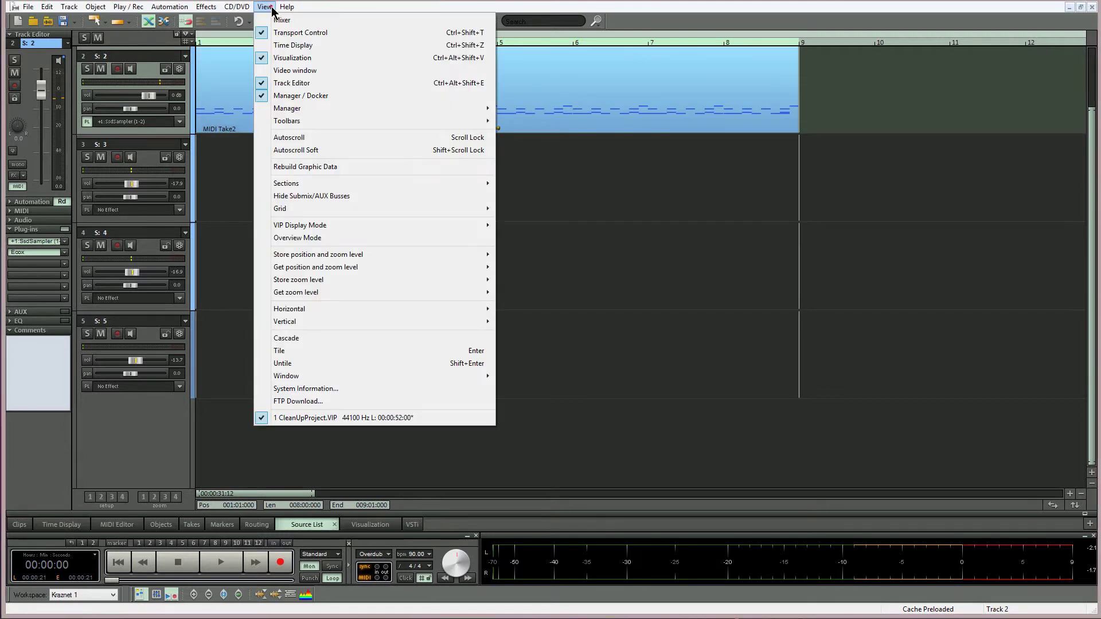
pyautogui.moveTo(308, 109)
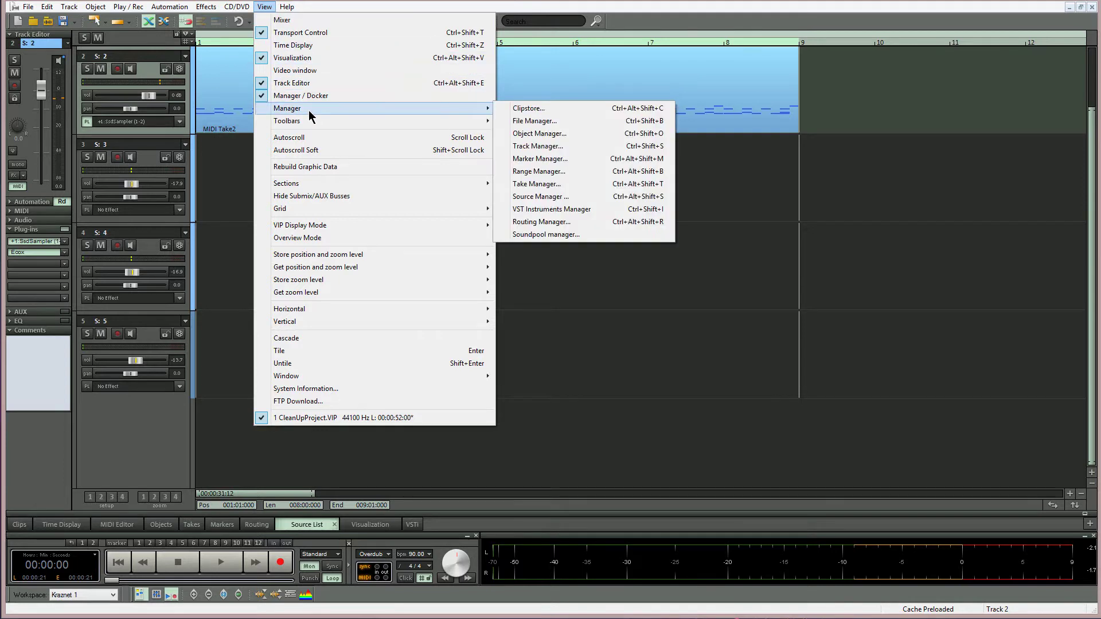
pyautogui.click(543, 121)
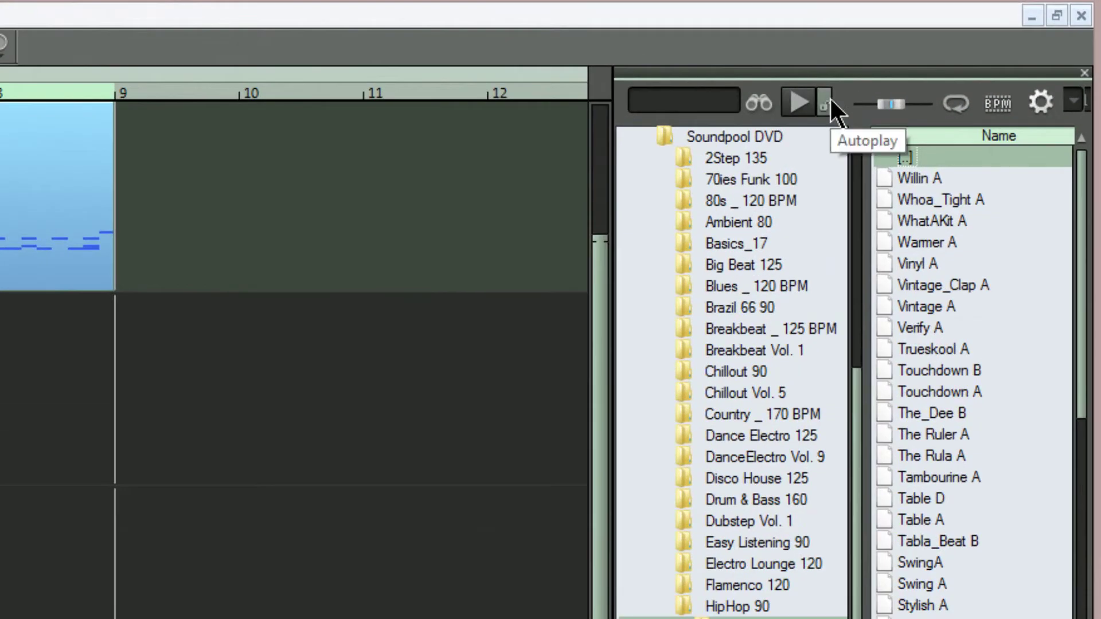
pyautogui.click(830, 100)
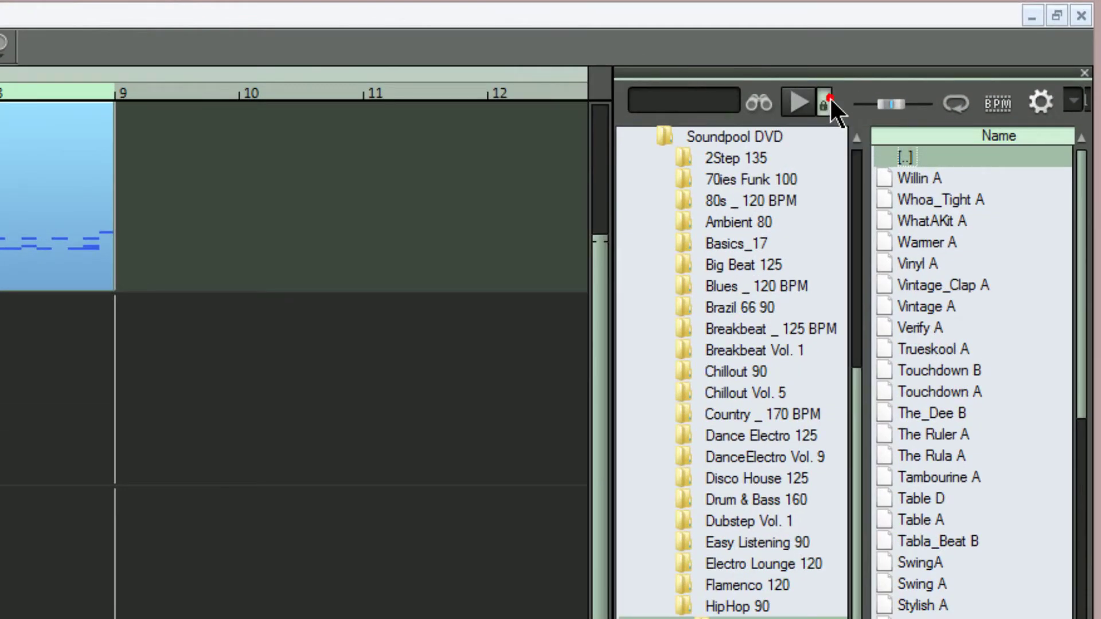
pyautogui.click(950, 98)
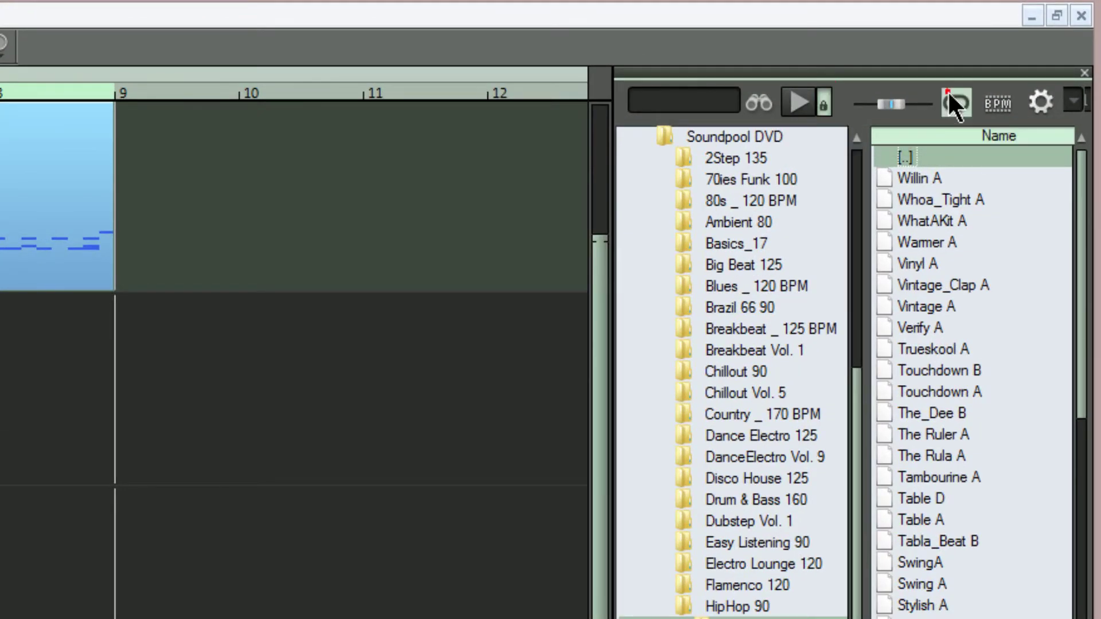
pyautogui.click(998, 98)
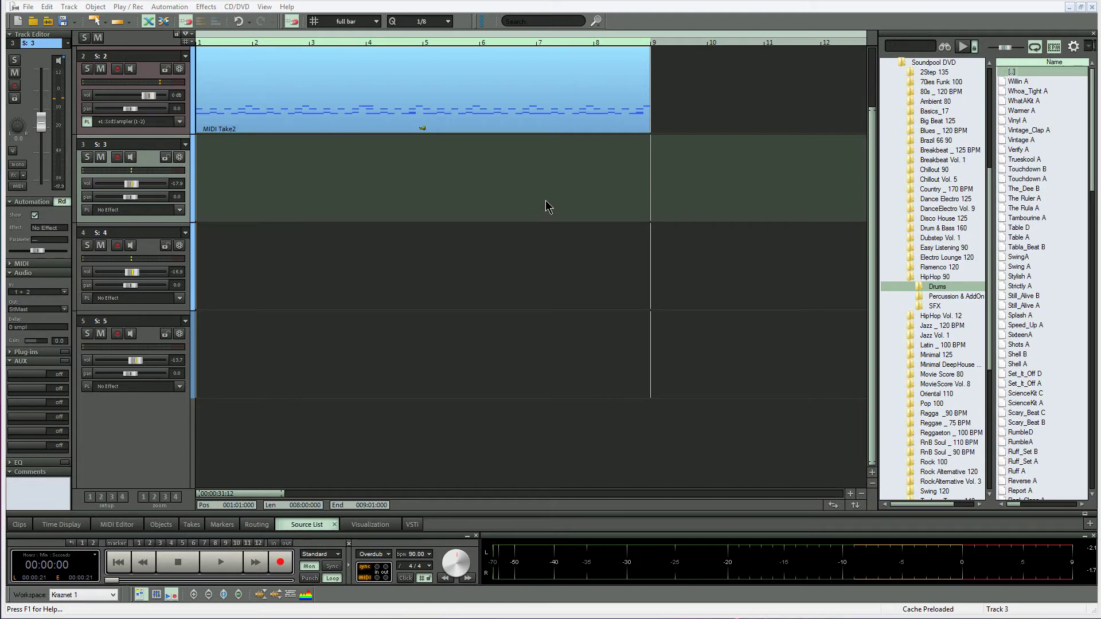
# Start playback and place the PercHeavy A loop on track 3, looping from bar 5 to bar 9.
pyautogui.click(546, 202)
pyautogui.press('space')
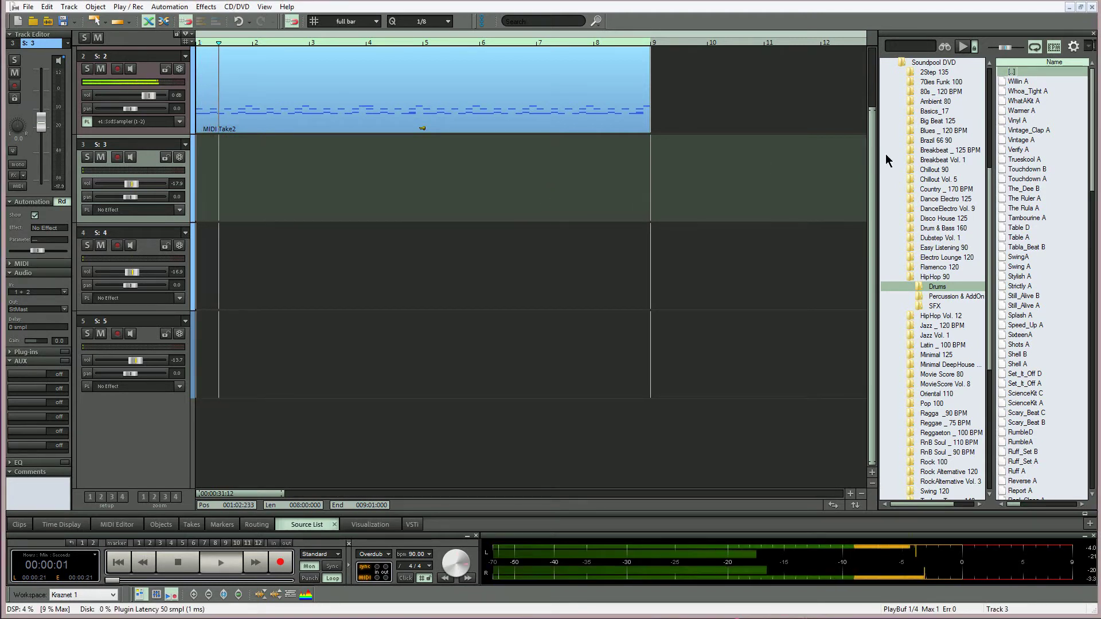
pyautogui.click(1092, 134)
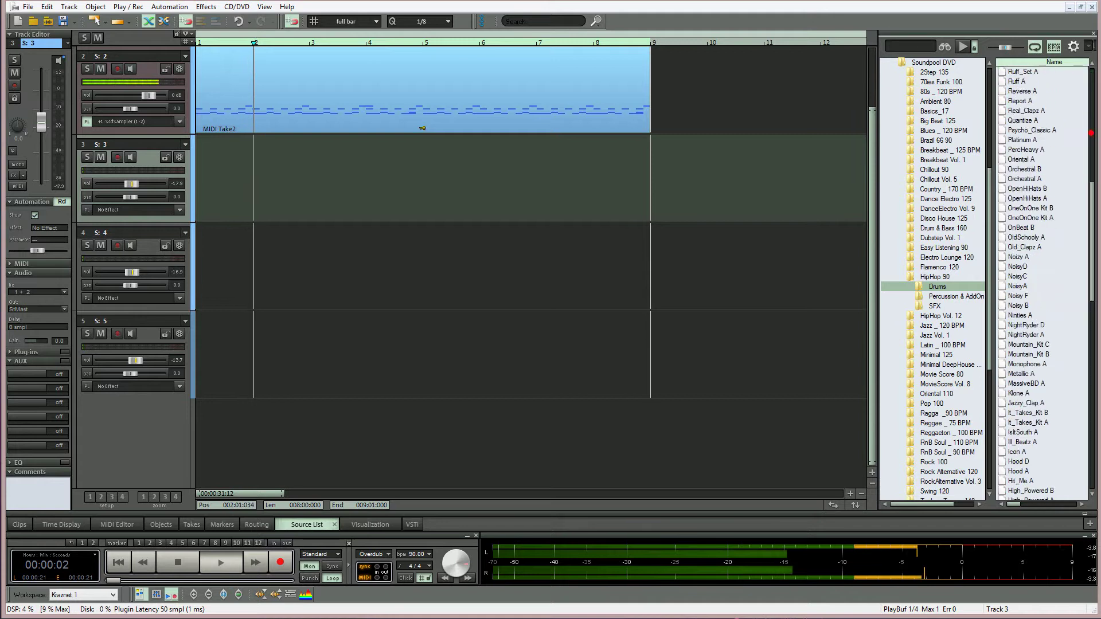
pyautogui.scroll(-3, 1044, 281)
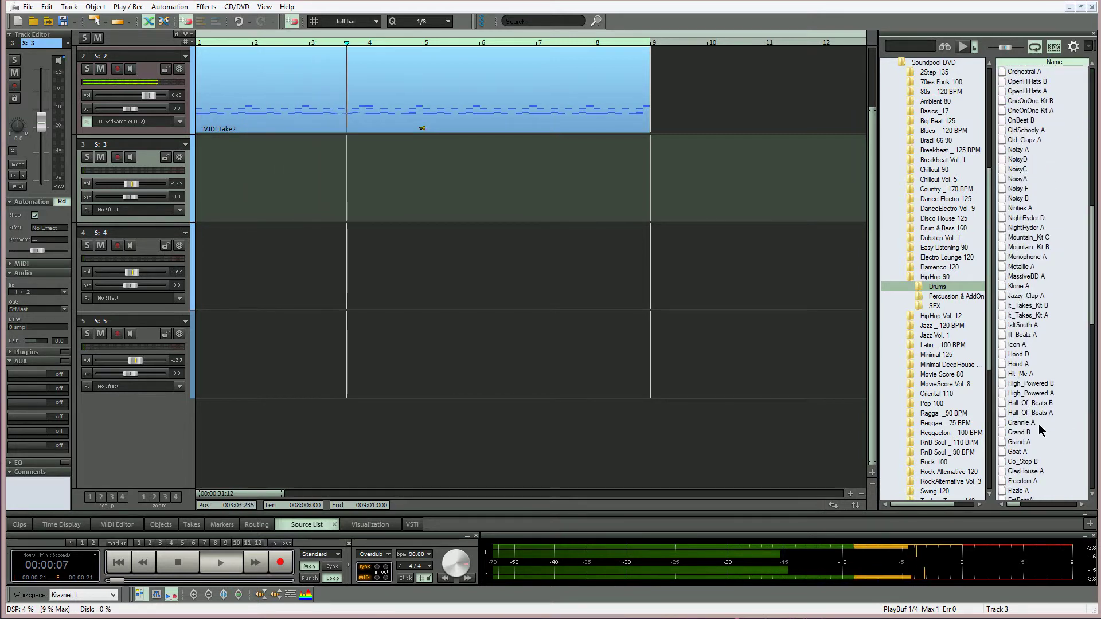
pyautogui.scroll(3, 1021, 215)
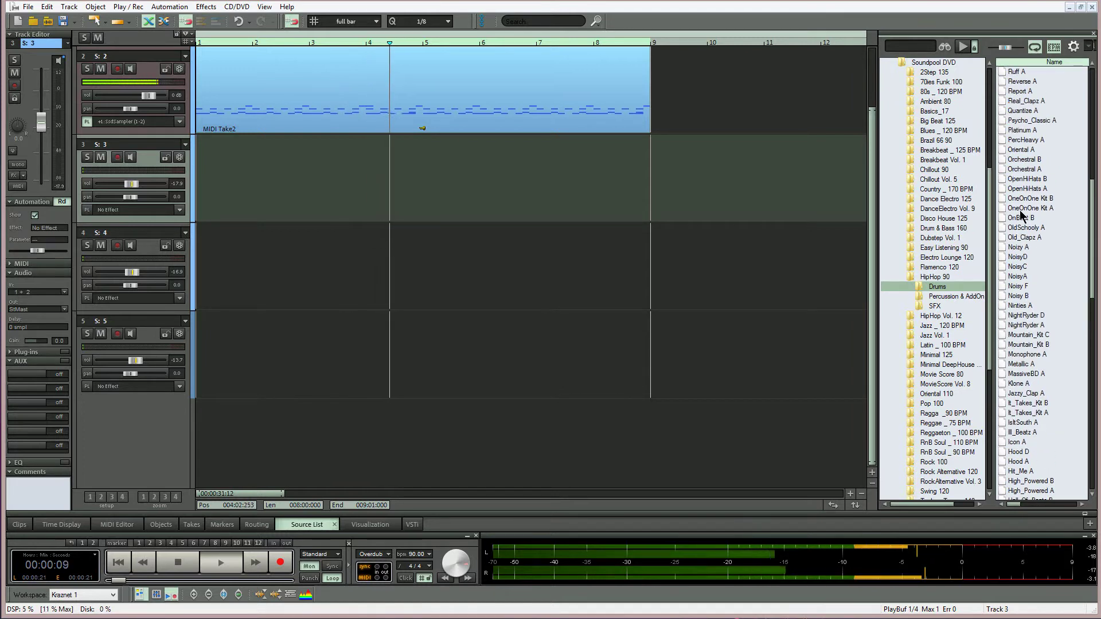
pyautogui.click(1024, 140)
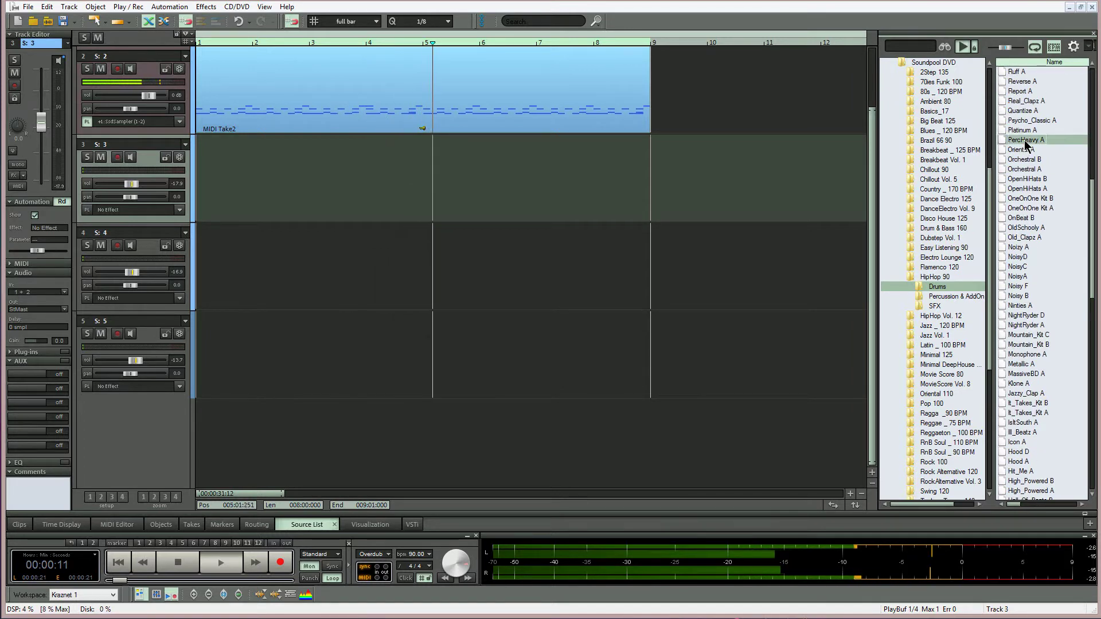
pyautogui.moveTo(1024, 139); pyautogui.dragTo(459, 178)
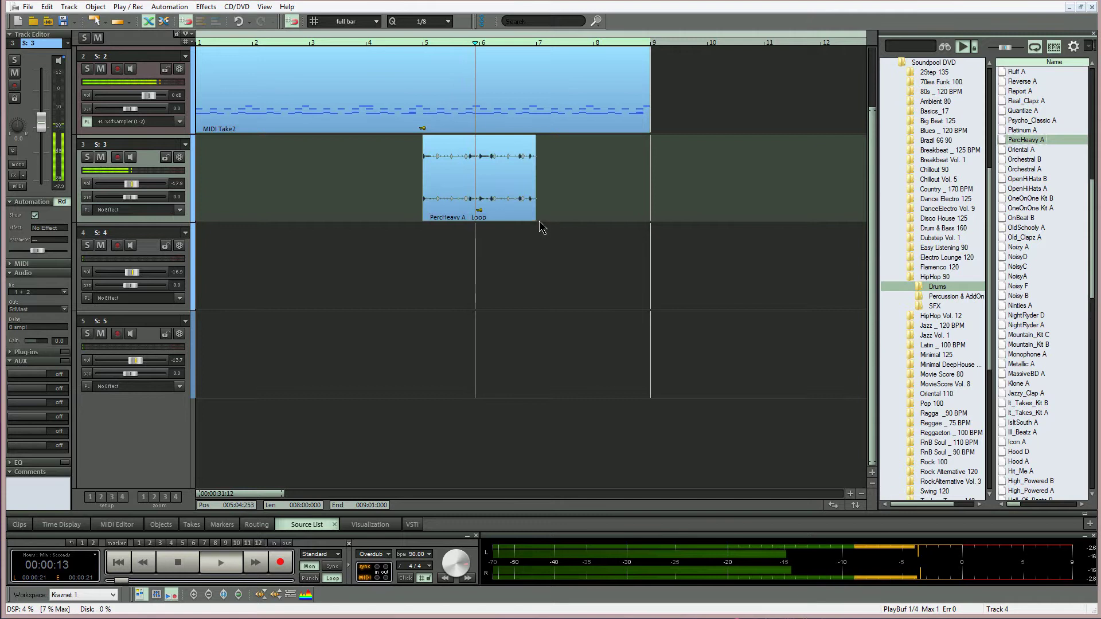
pyautogui.moveTo(538, 220); pyautogui.dragTo(651, 220)
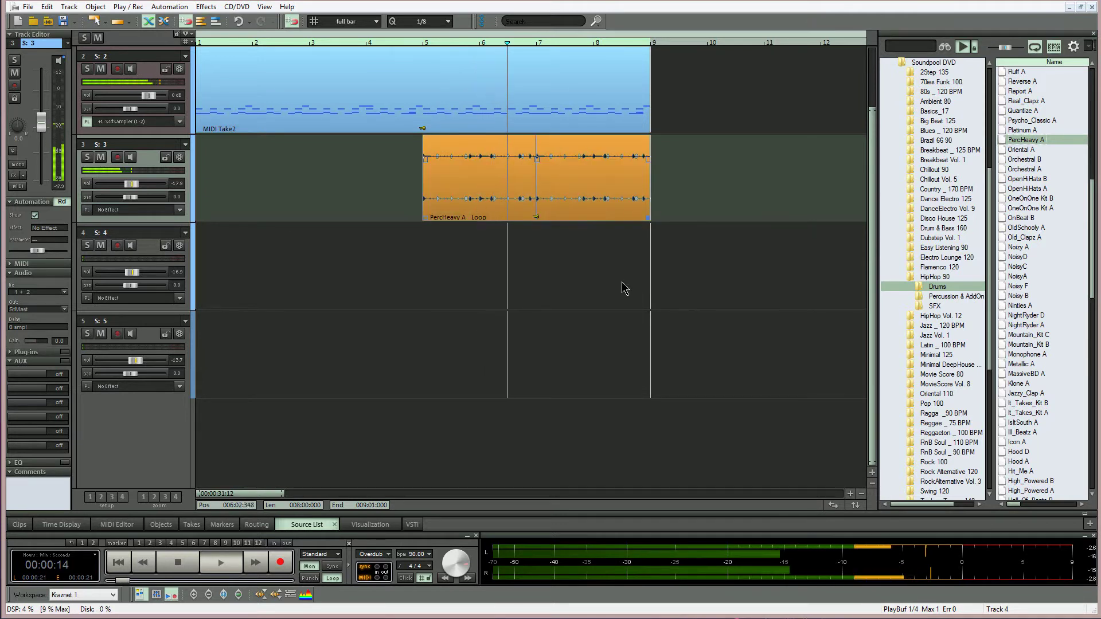
# Select track 4 and preview BackBeat Z in the Percussion & AddOn folder.
pyautogui.click(584, 306)
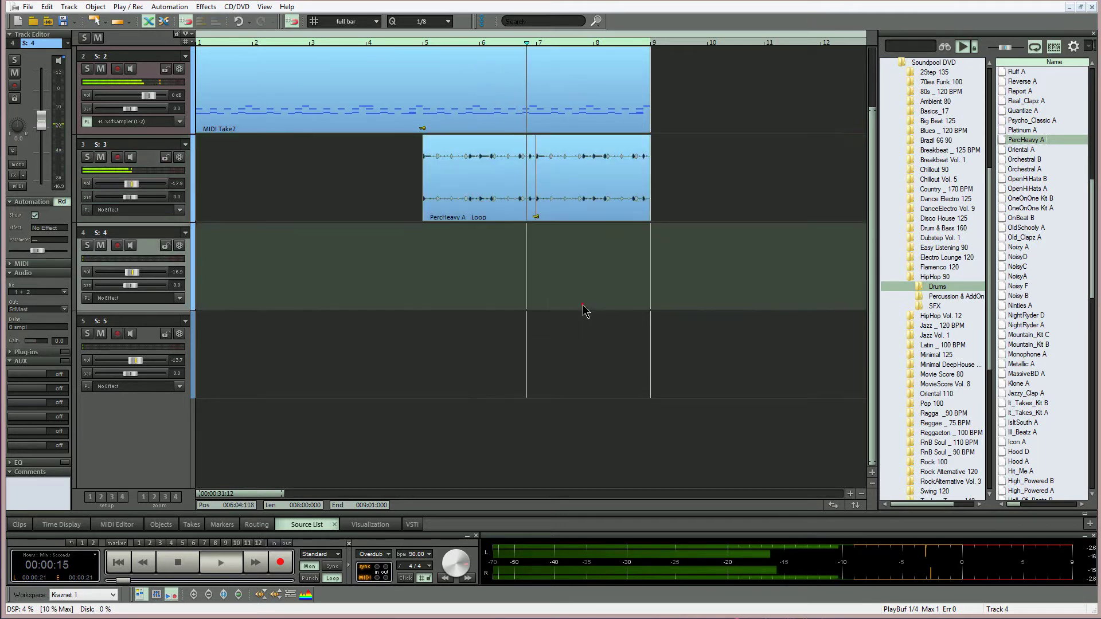
pyautogui.click(946, 296)
pyautogui.click(1026, 207)
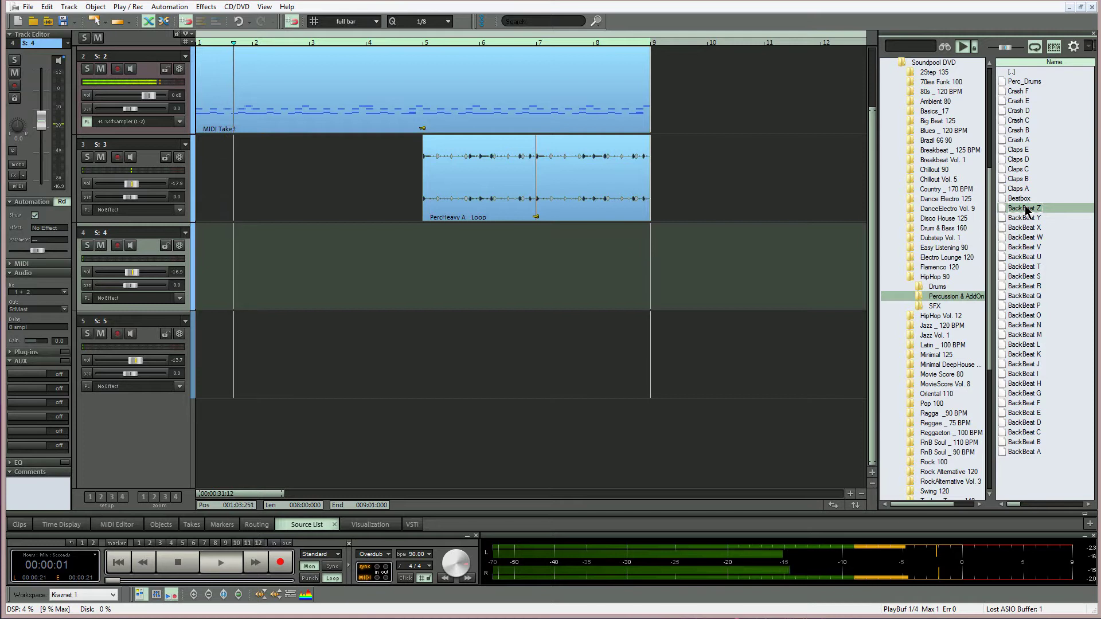
# Insert BackBeat Z on track 4 at bar 1 and loop it out to bar 9.
pyautogui.doubleClick(1026, 208)
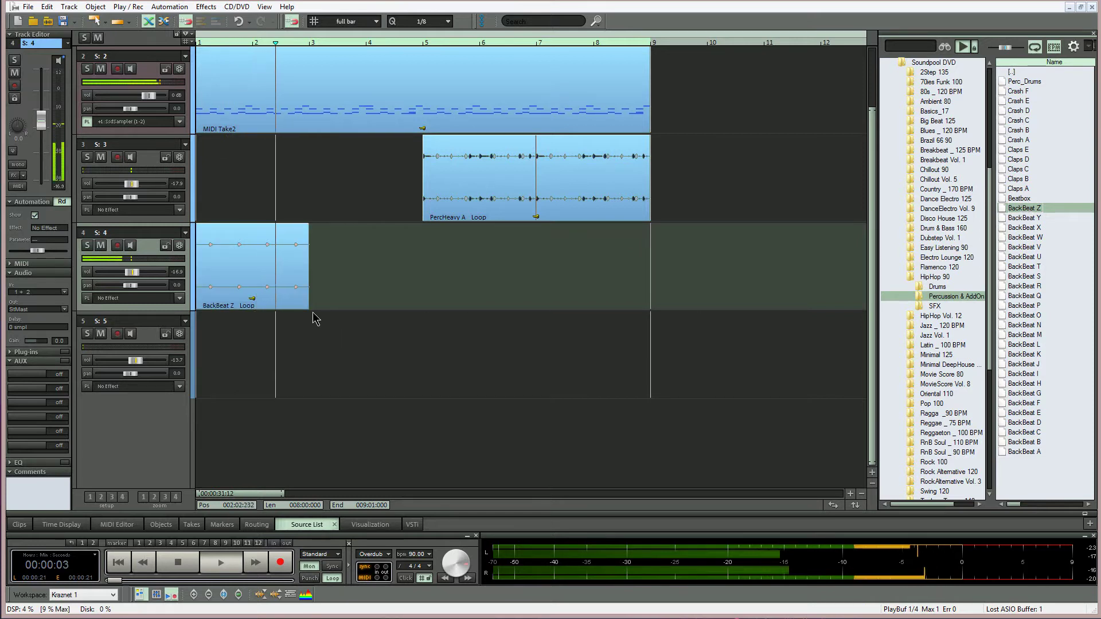
pyautogui.moveTo(309, 307); pyautogui.dragTo(637, 290)
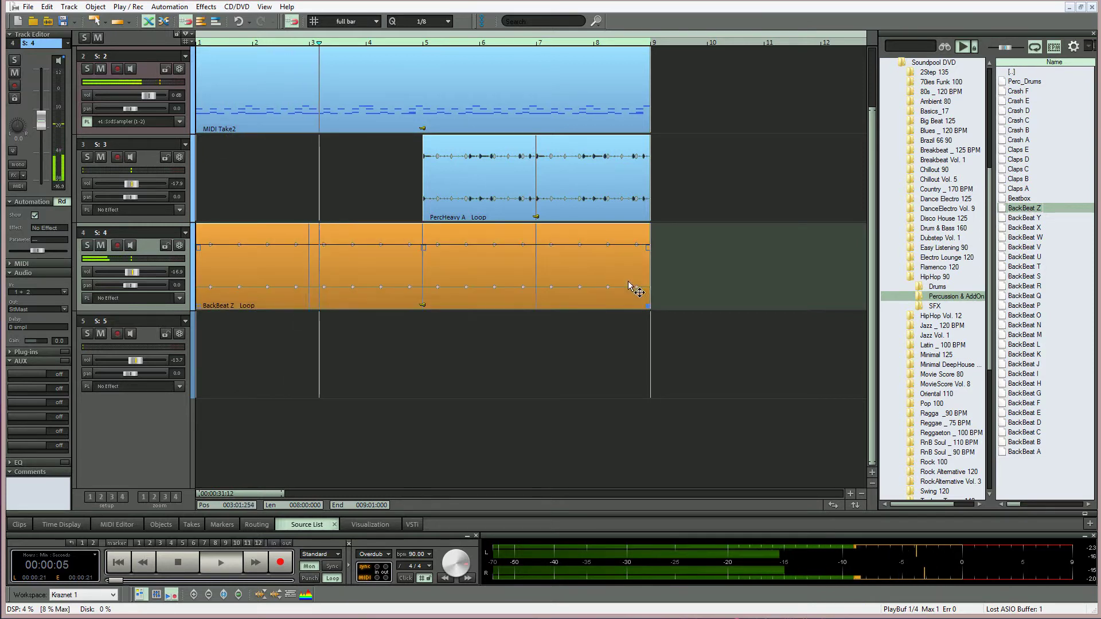
pyautogui.click(543, 381)
# Copy PercHeavy A on track 3 to start at bar 1, then select track 5 and preview Claps E.
pyautogui.click(484, 209)
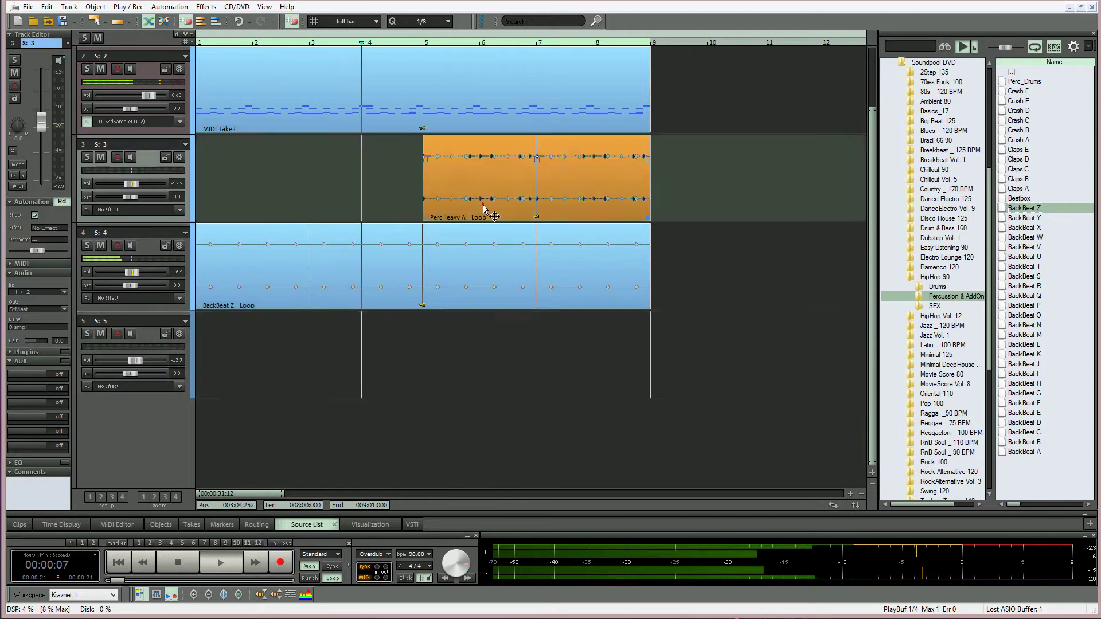
pyautogui.moveTo(484, 209); pyautogui.dragTo(259, 213)
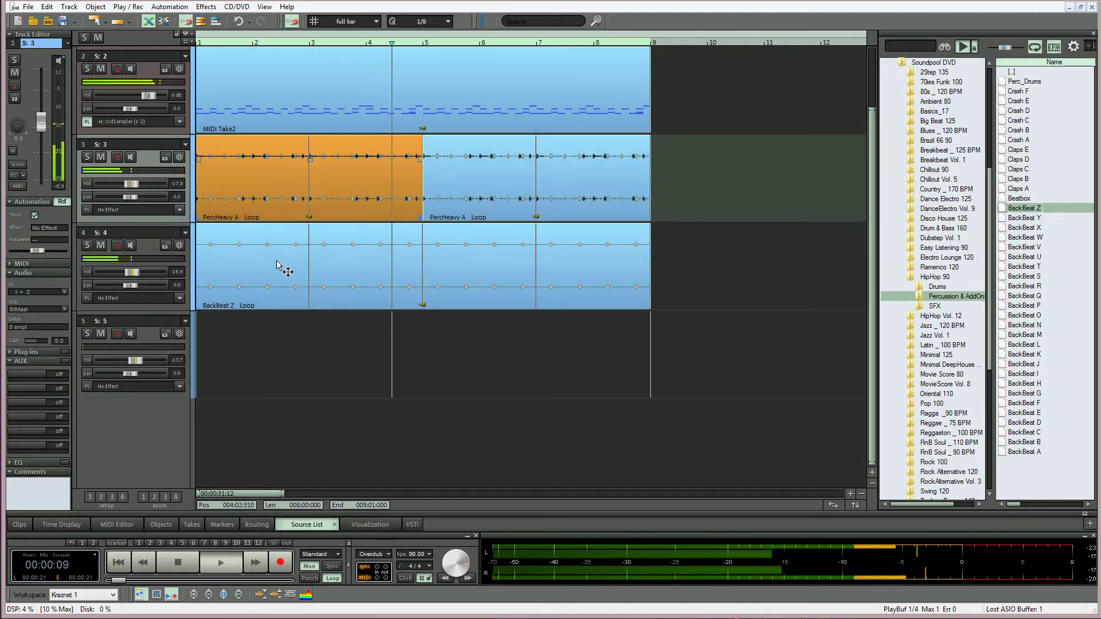
pyautogui.click(293, 367)
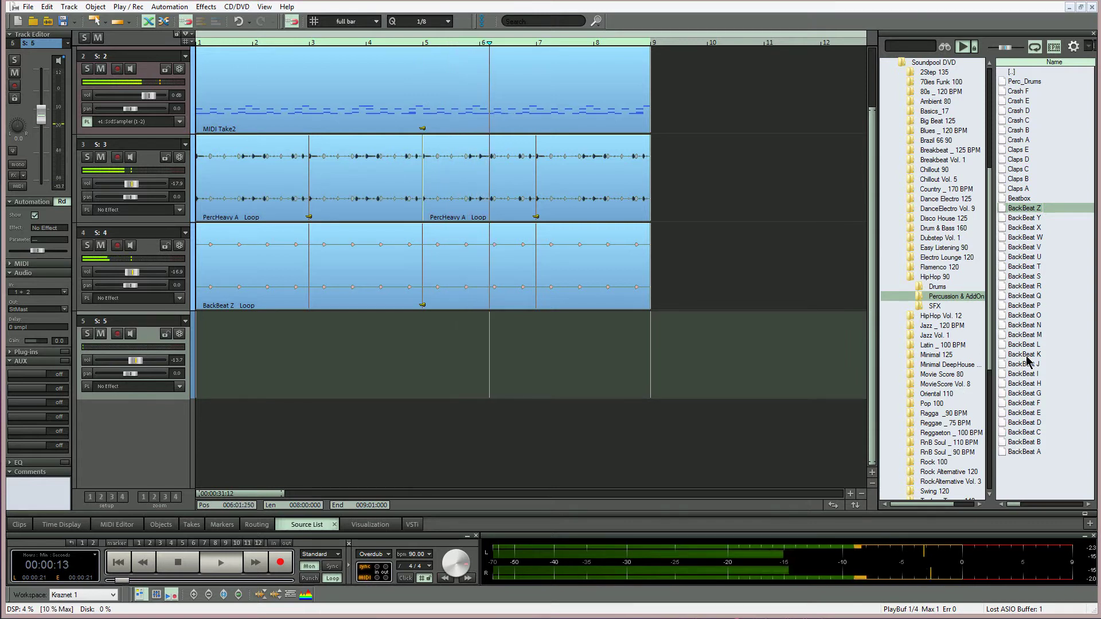
pyautogui.click(1022, 150)
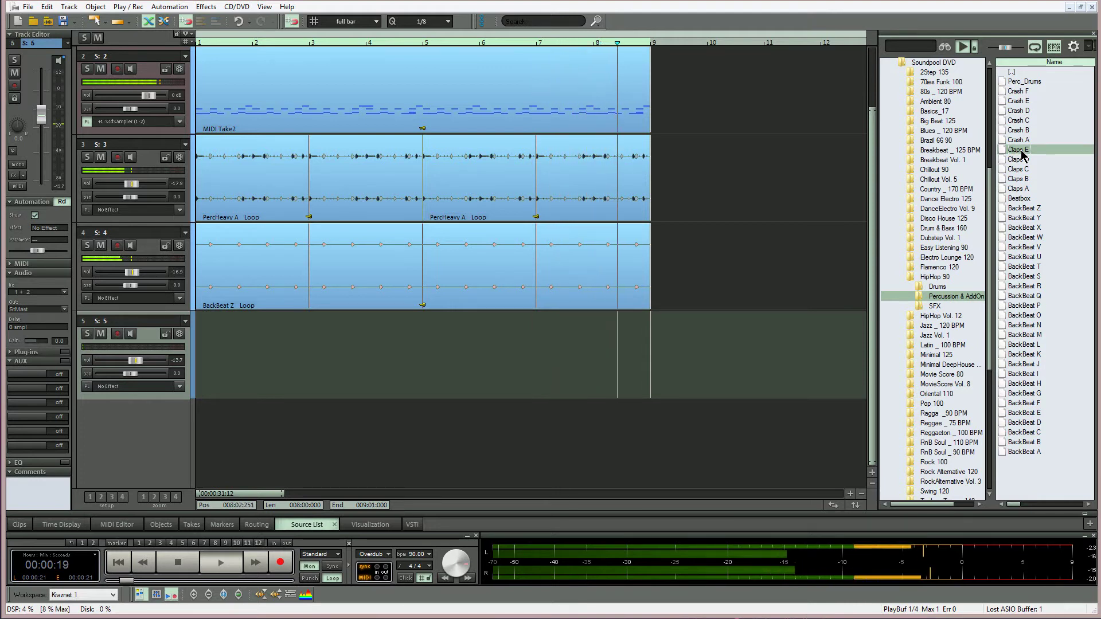
# Add Claps E to track 5 at bar 1, loop it to bar 9, and stop playback.
pyautogui.doubleClick(1021, 151)
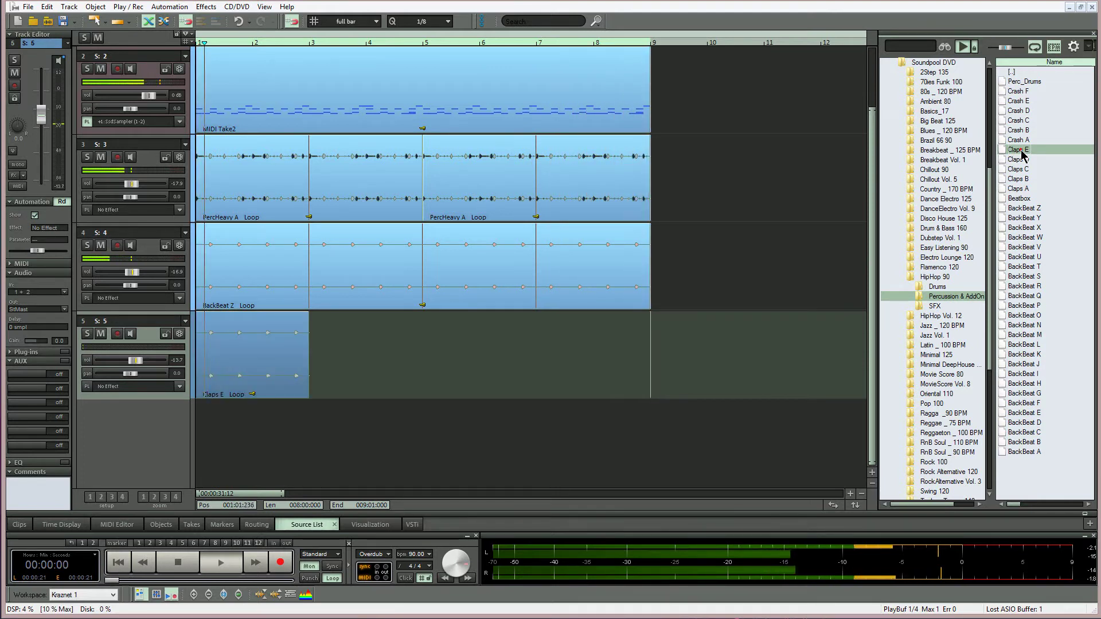
pyautogui.click(304, 394)
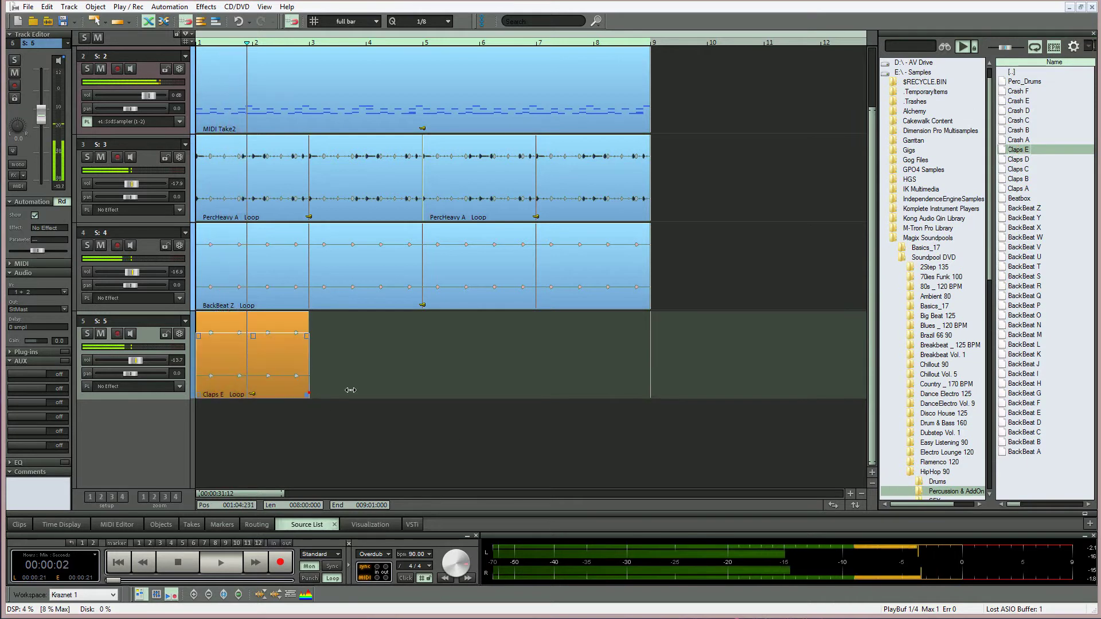
pyautogui.moveTo(350, 390); pyautogui.dragTo(650, 393)
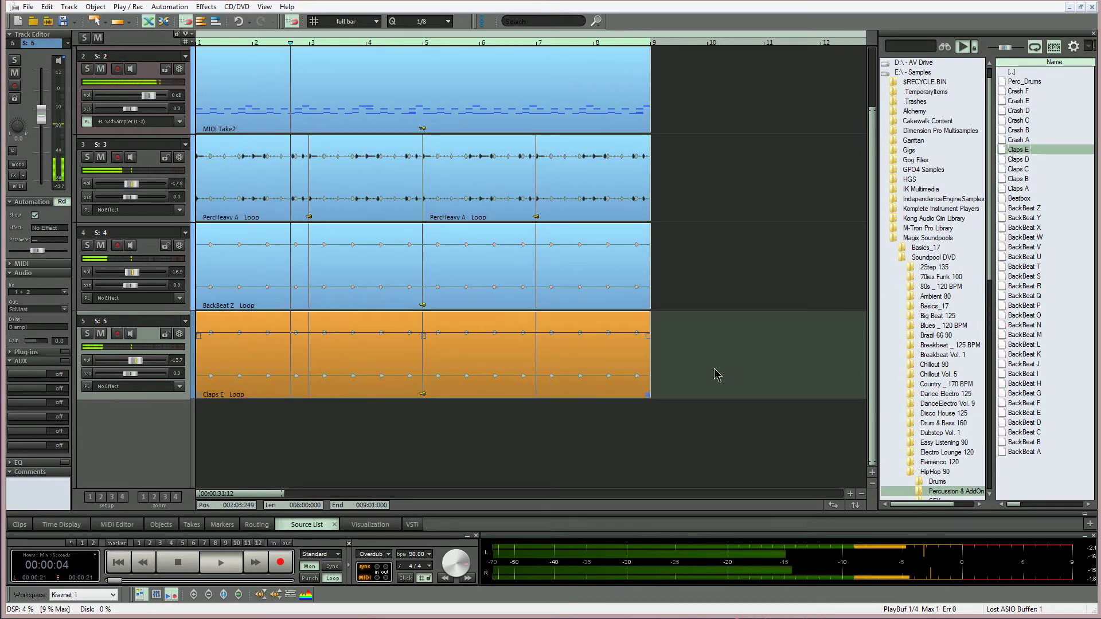
pyautogui.press('space')
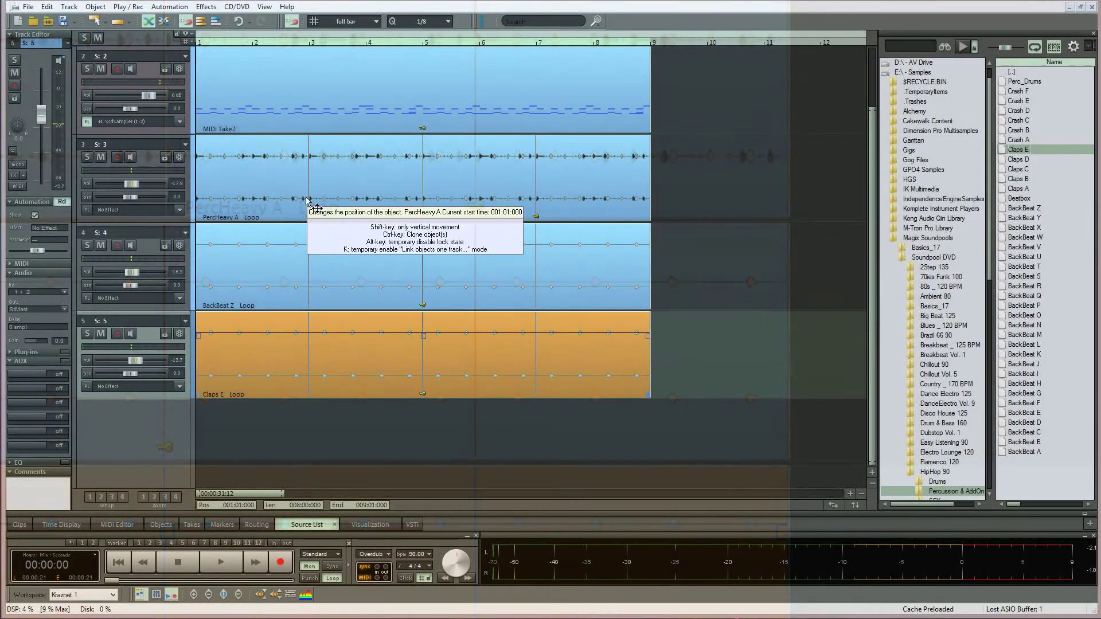
# Open the Collect project files dialog from File > Clean up.
pyautogui.moveTo(306, 201); pyautogui.dragTo(307, 202)
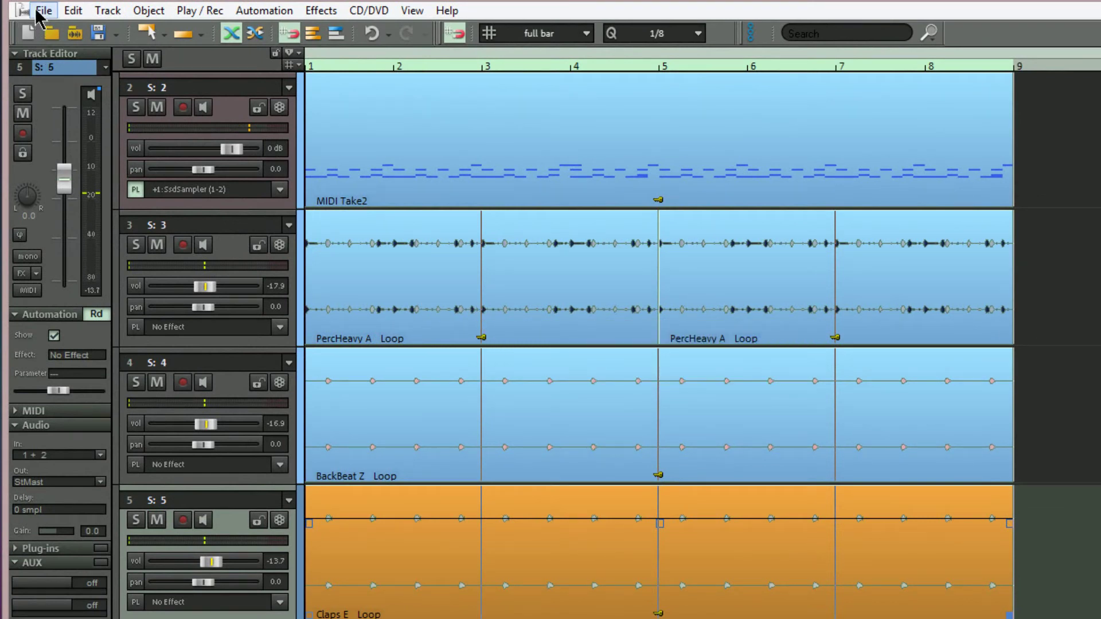
pyautogui.click(41, 11)
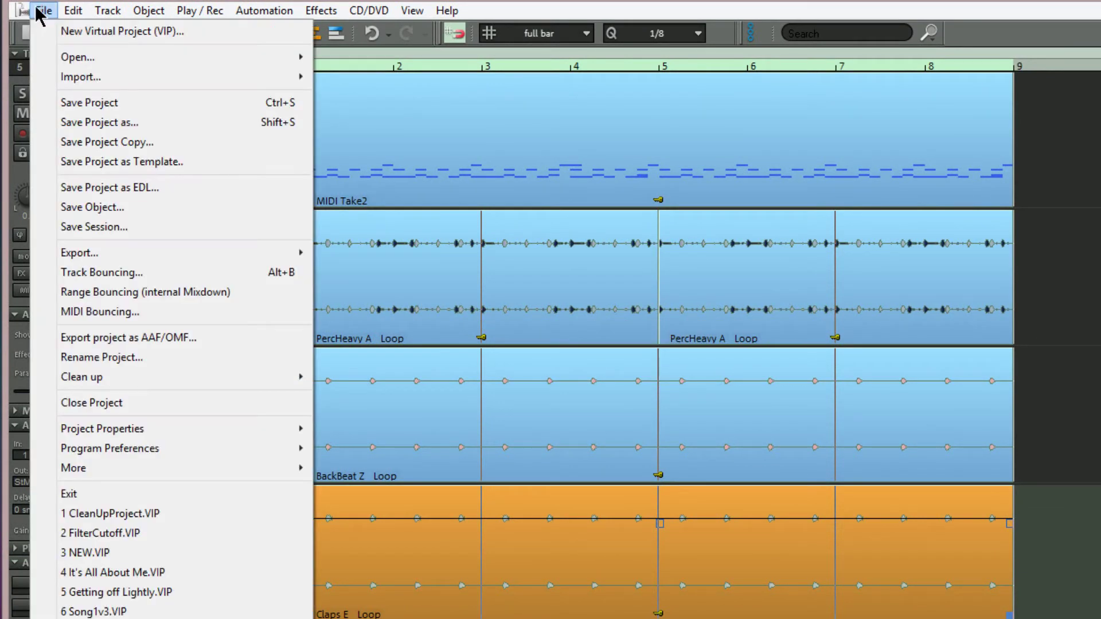
pyautogui.moveTo(111, 380)
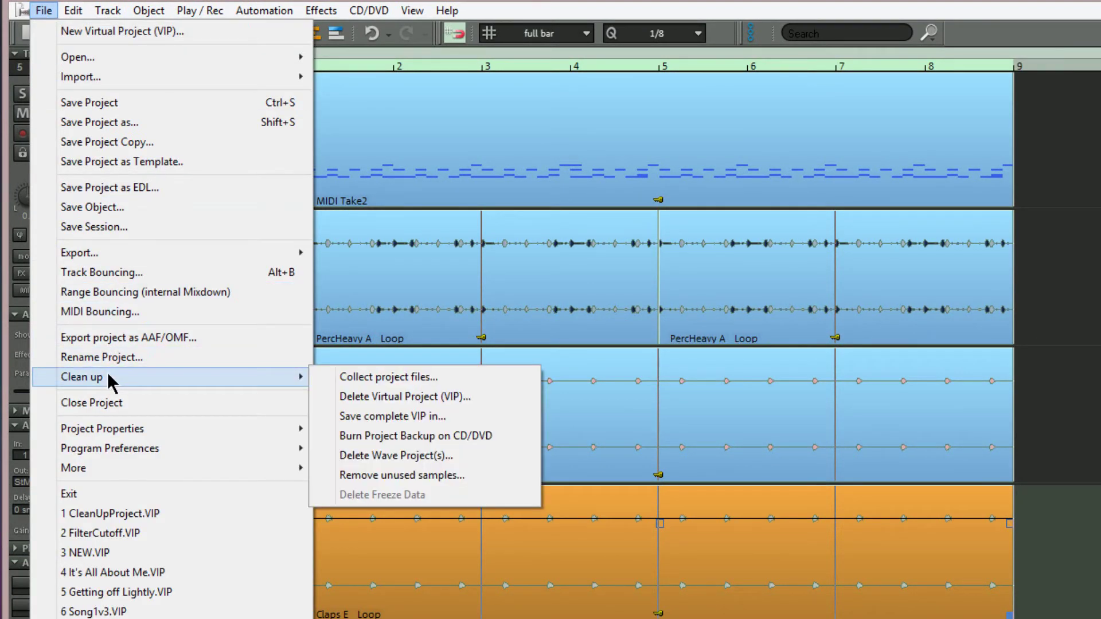
pyautogui.click(372, 378)
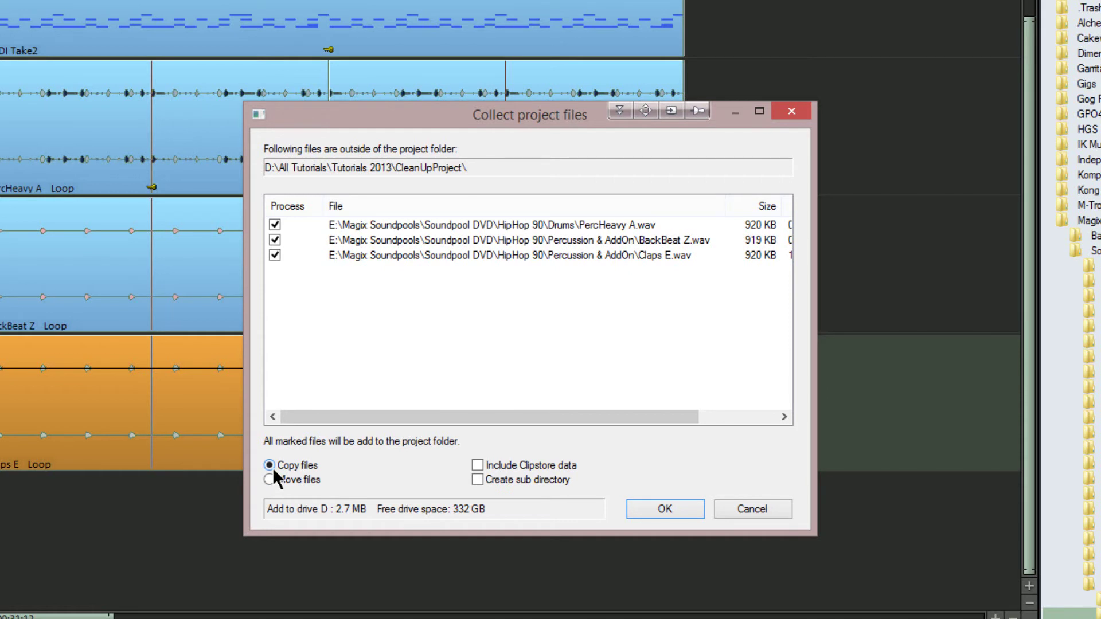
# Copy PercHeavy A, BackBeat Z and Claps E into the project folder and dismiss the finished message.
pyautogui.click(642, 504)
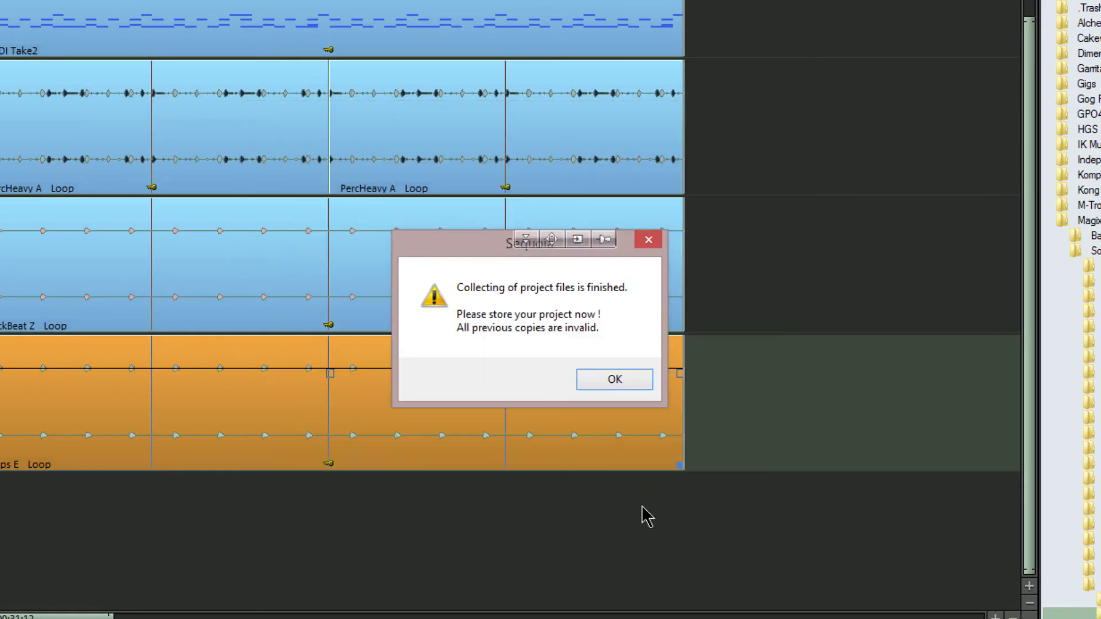
pyautogui.click(610, 383)
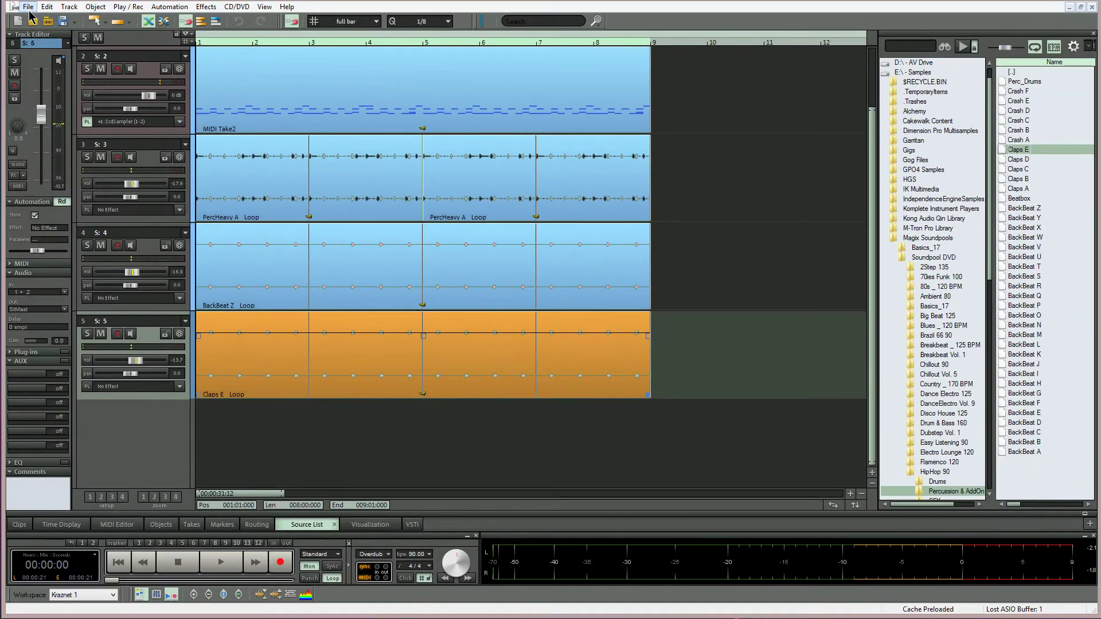
# Save the project with File > Save Project.
pyautogui.click(27, 7)
pyautogui.click(40, 66)
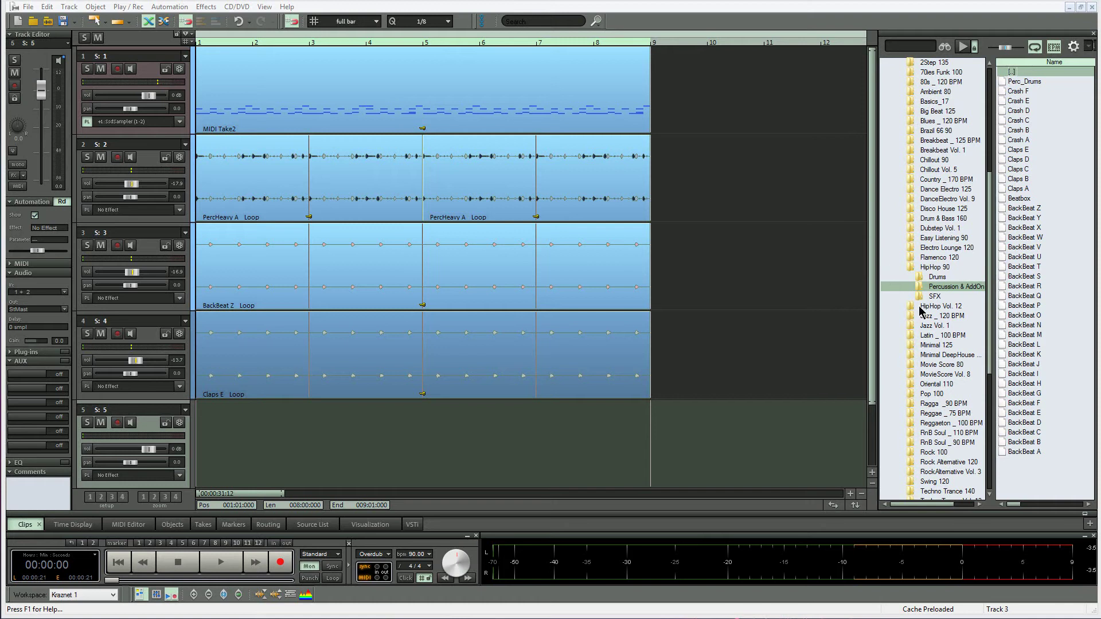
# Drag Scratches G from the HipHop 90 SFX folder onto track 5 at bar 1.
pyautogui.click(934, 297)
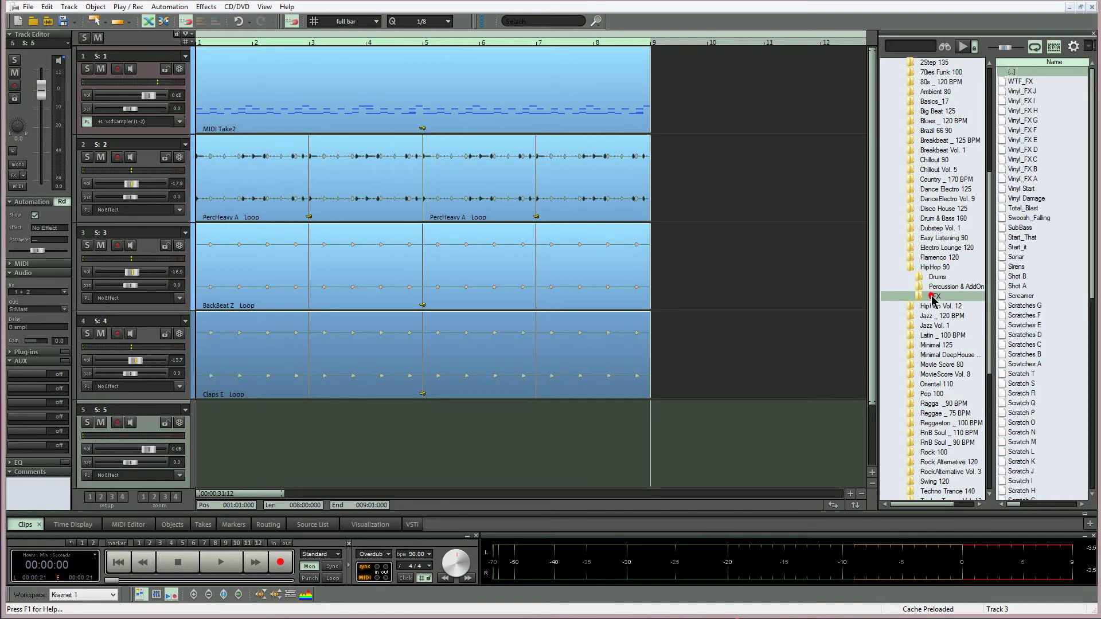
pyautogui.click(1023, 305)
pyautogui.moveTo(764, 385); pyautogui.dragTo(202, 449)
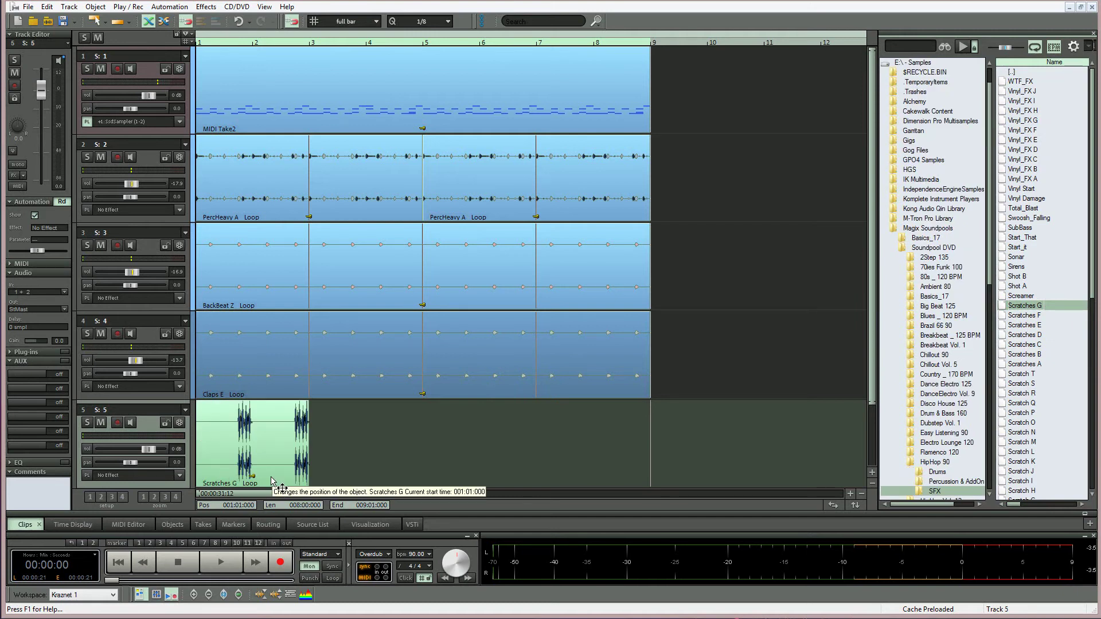
pyautogui.click(28, 7)
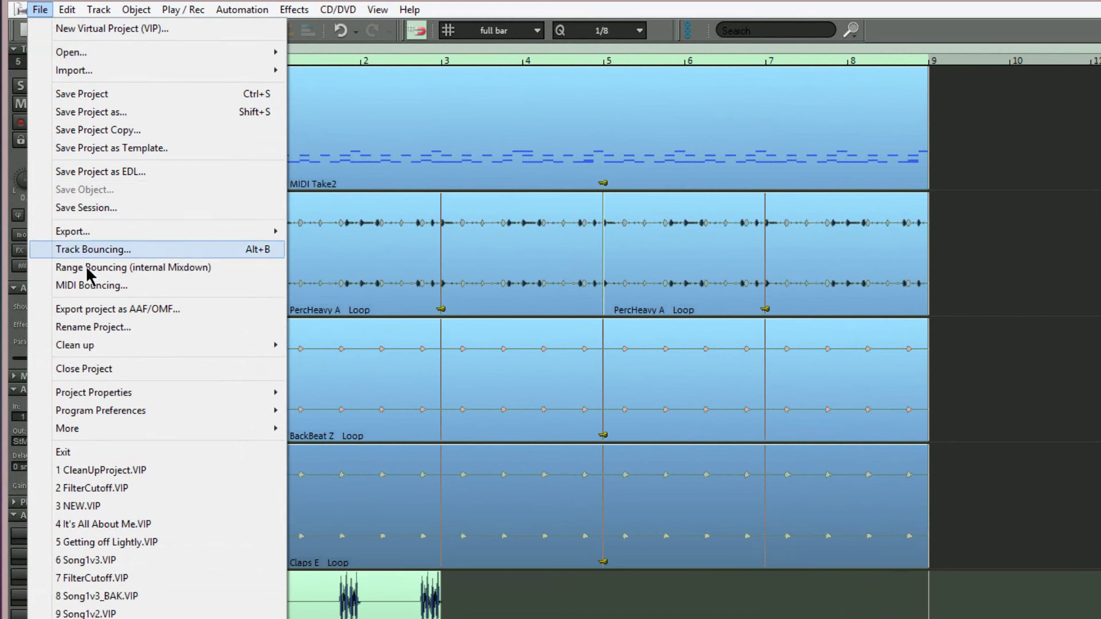
# Open Project Status, view Scratches G.wav listed outside the project folder, and cancel collecting.
pyautogui.moveTo(87, 394)
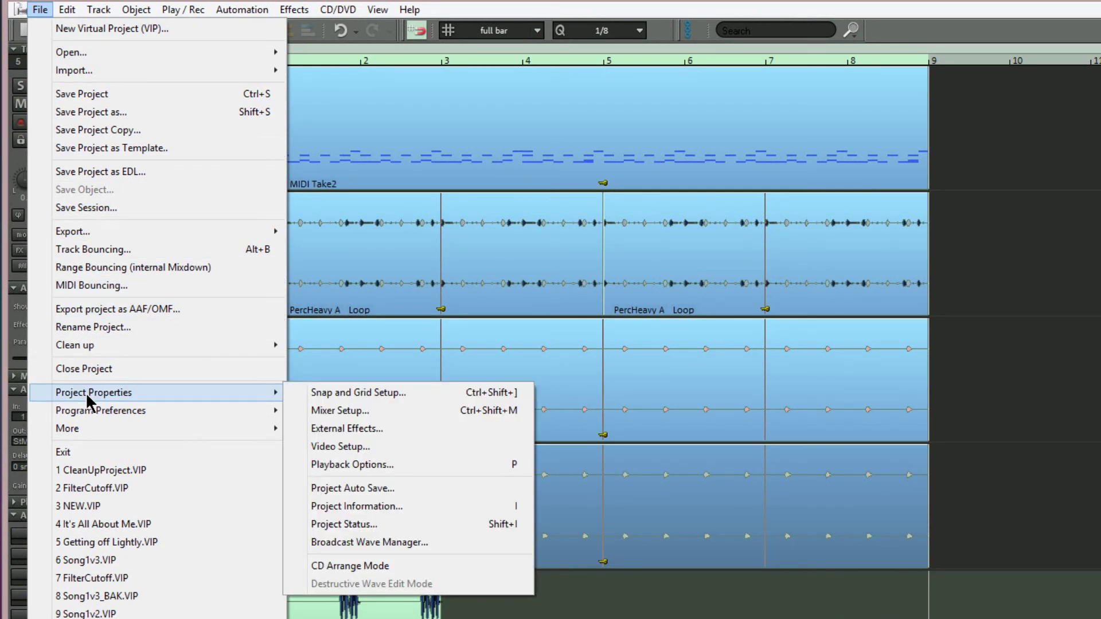
pyautogui.click(342, 525)
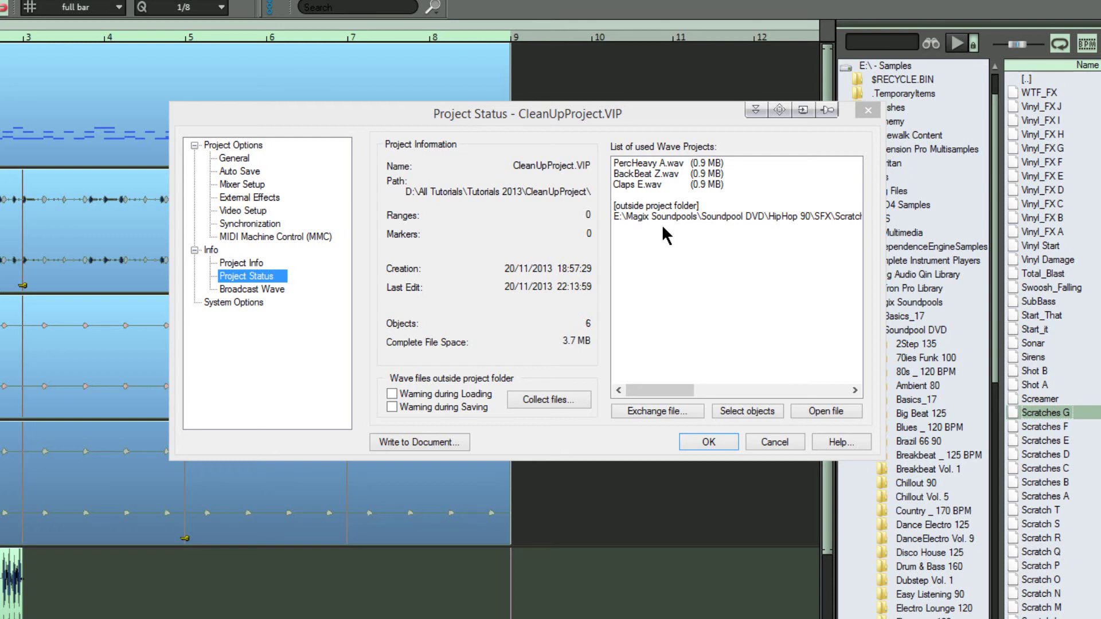
pyautogui.click(561, 397)
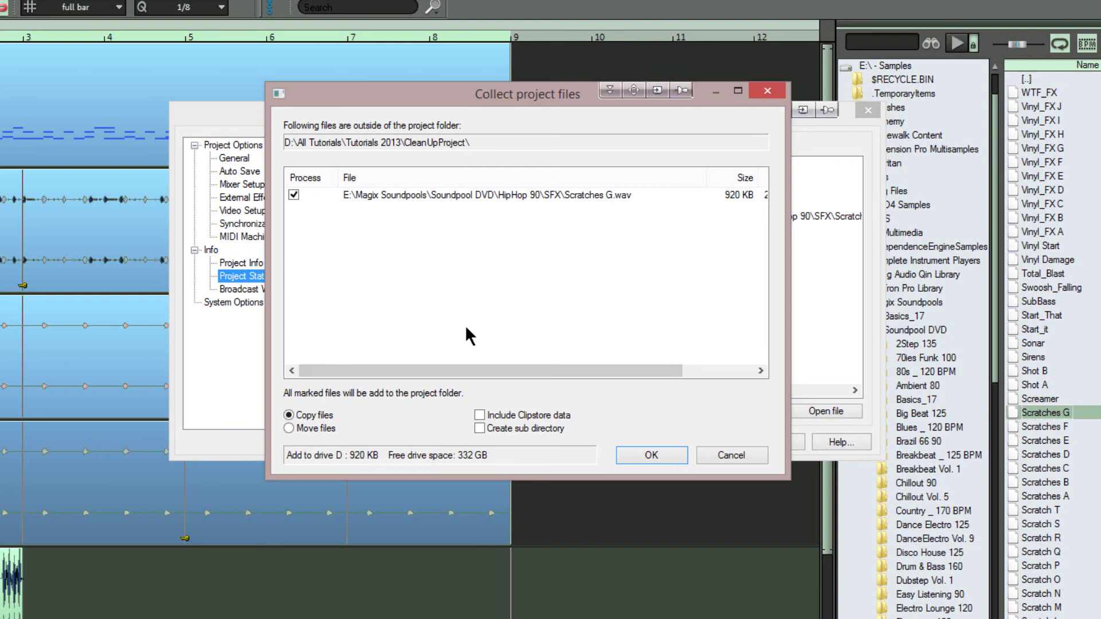
pyautogui.click(745, 453)
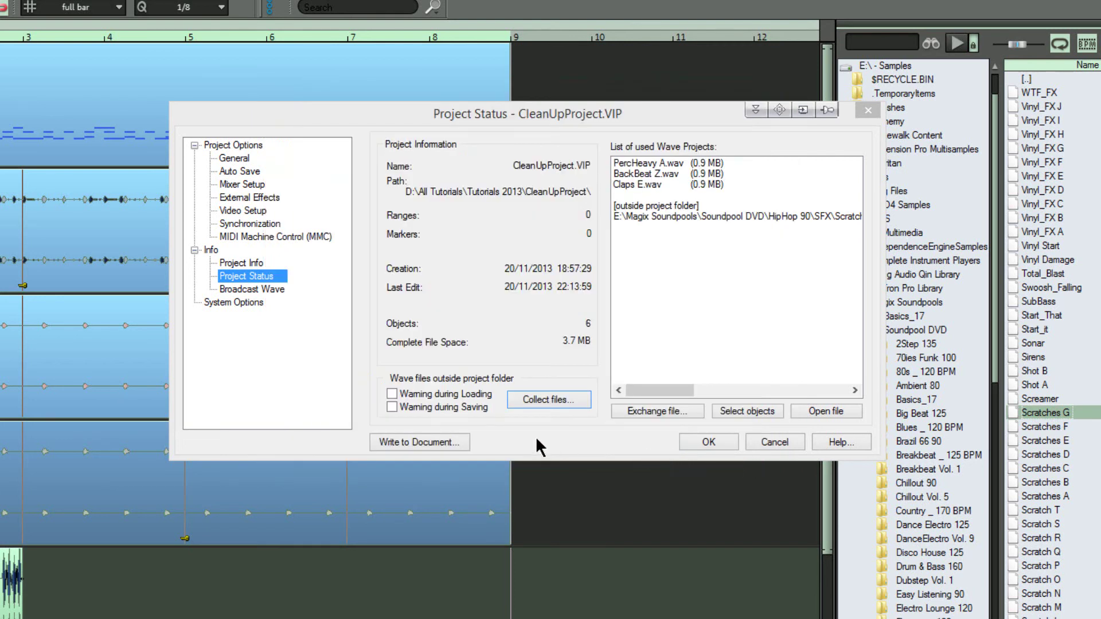
# Enable Warning during Loading/Saving, confirm Project Status, and save the project.
pyautogui.click(390, 394)
pyautogui.click(691, 440)
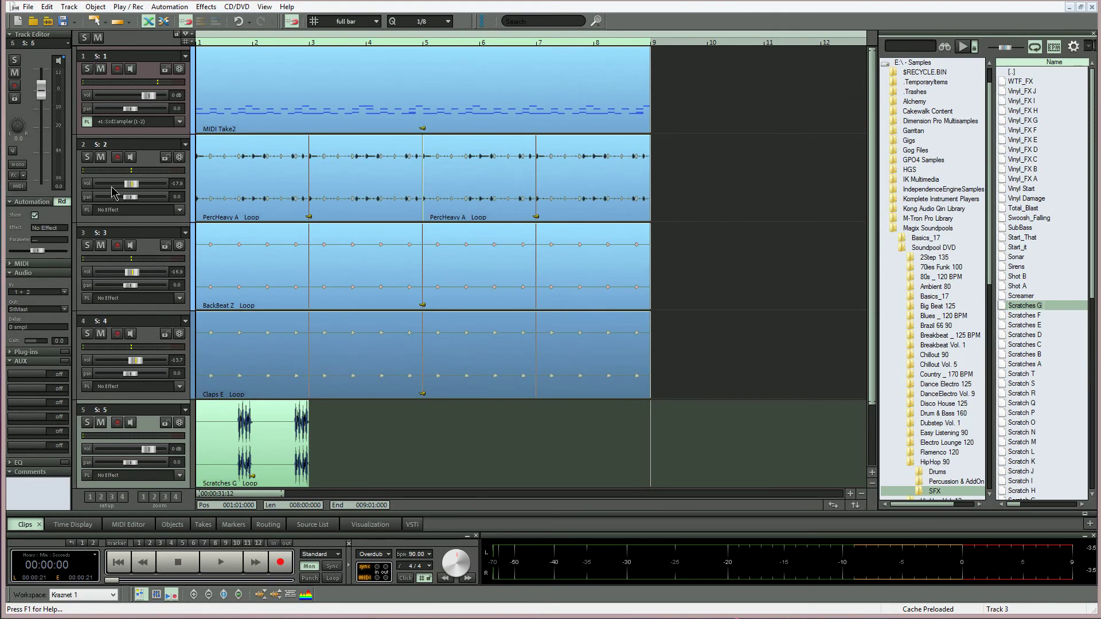
pyautogui.click(28, 7)
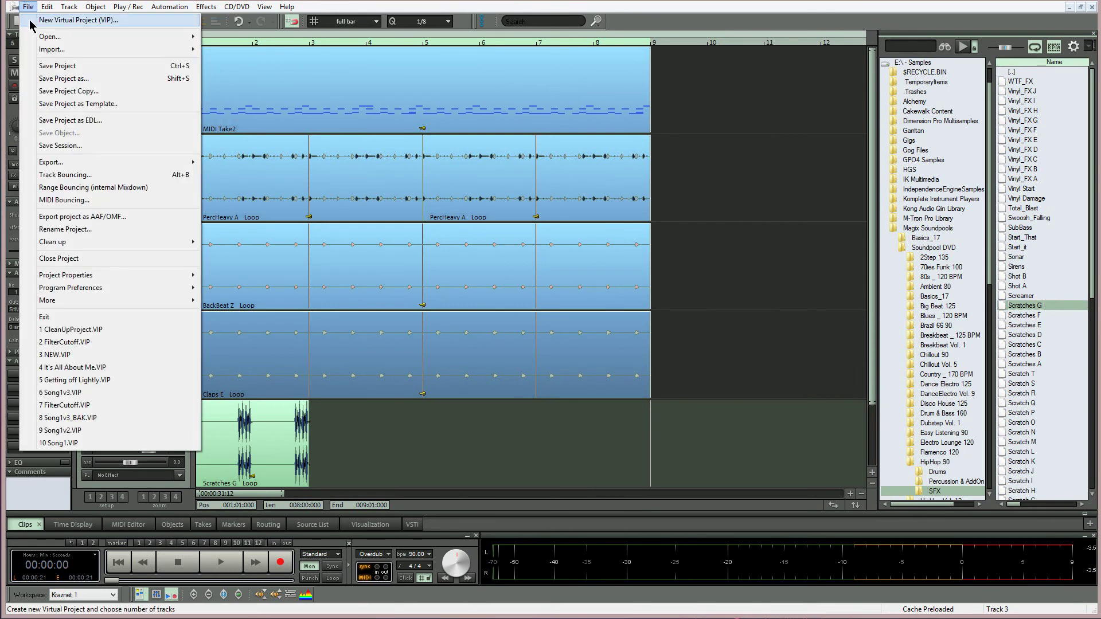
pyautogui.click(49, 67)
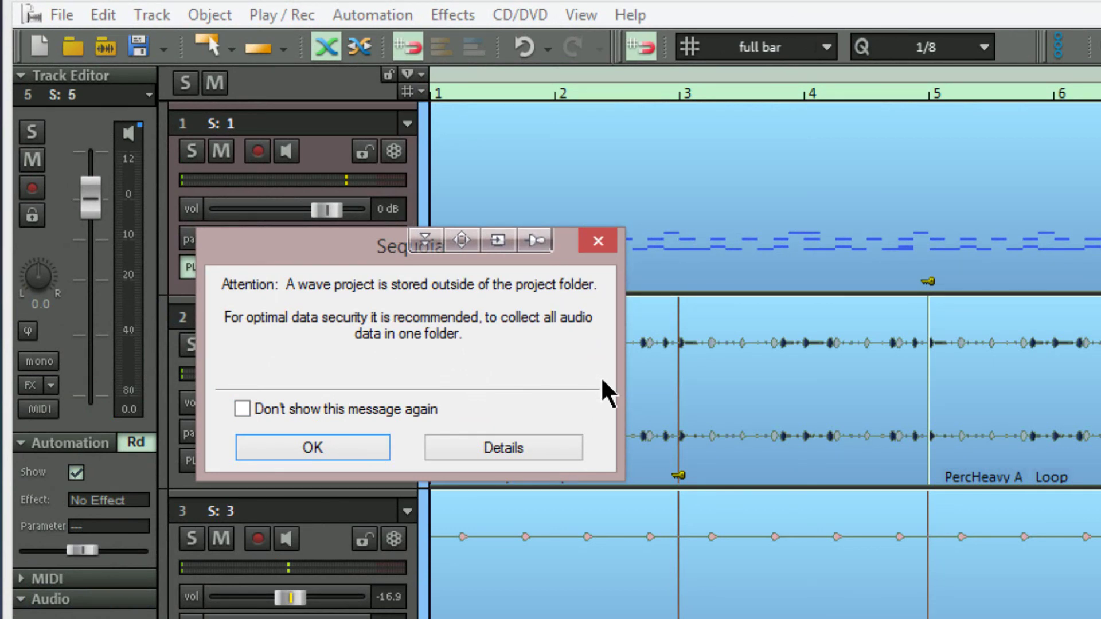
# Collect the outside sample Scratches G.wav into the project folder via Project Status and confirm.
pyautogui.click(563, 449)
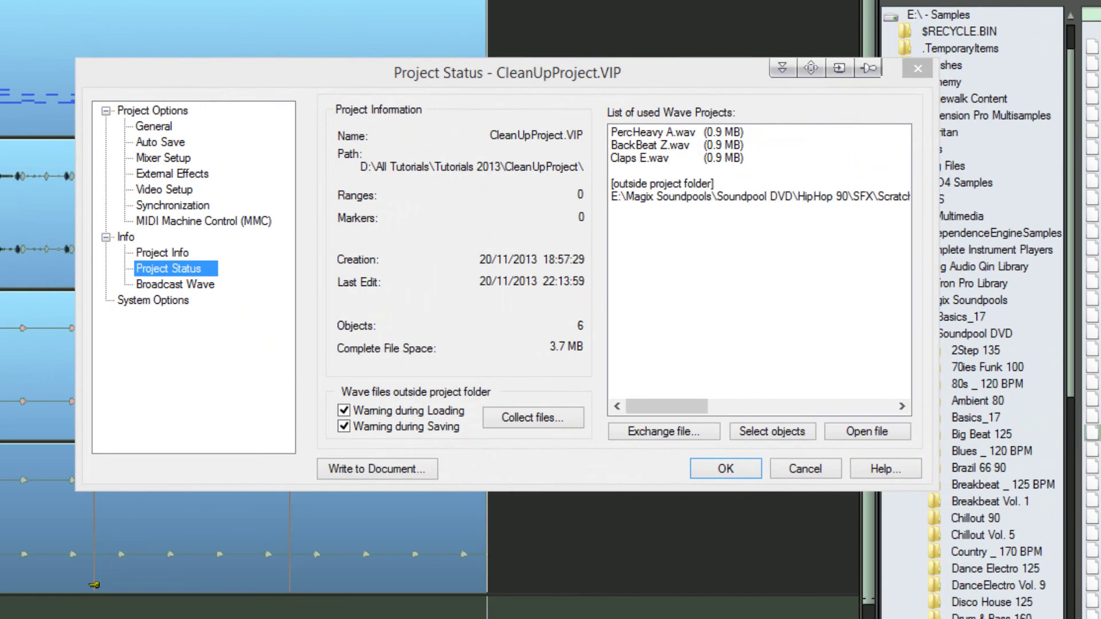
pyautogui.click(539, 423)
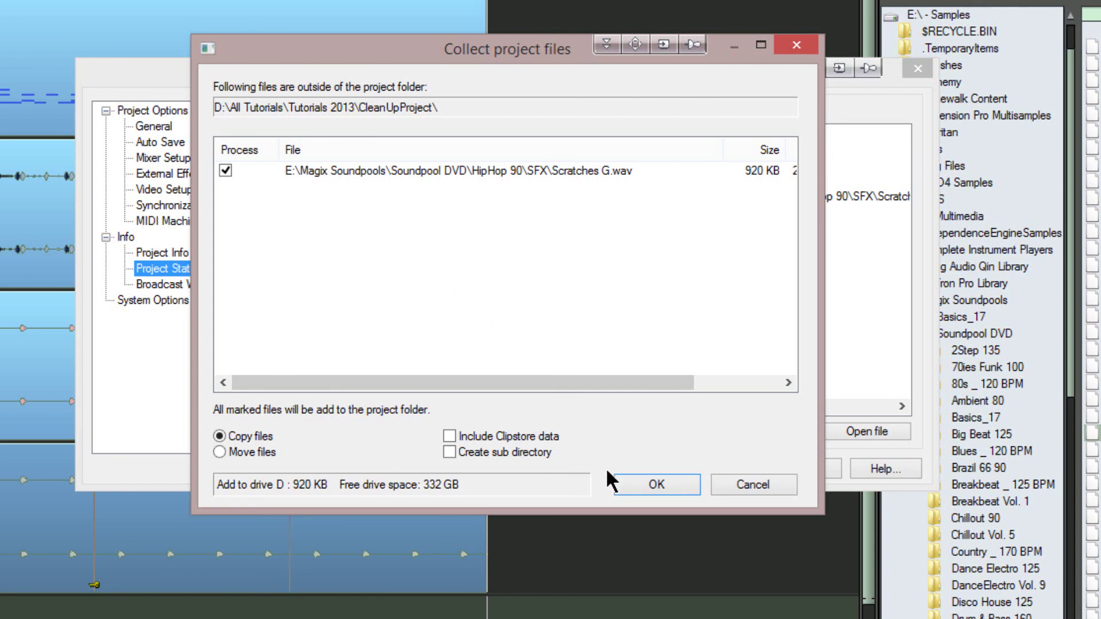
pyautogui.click(626, 481)
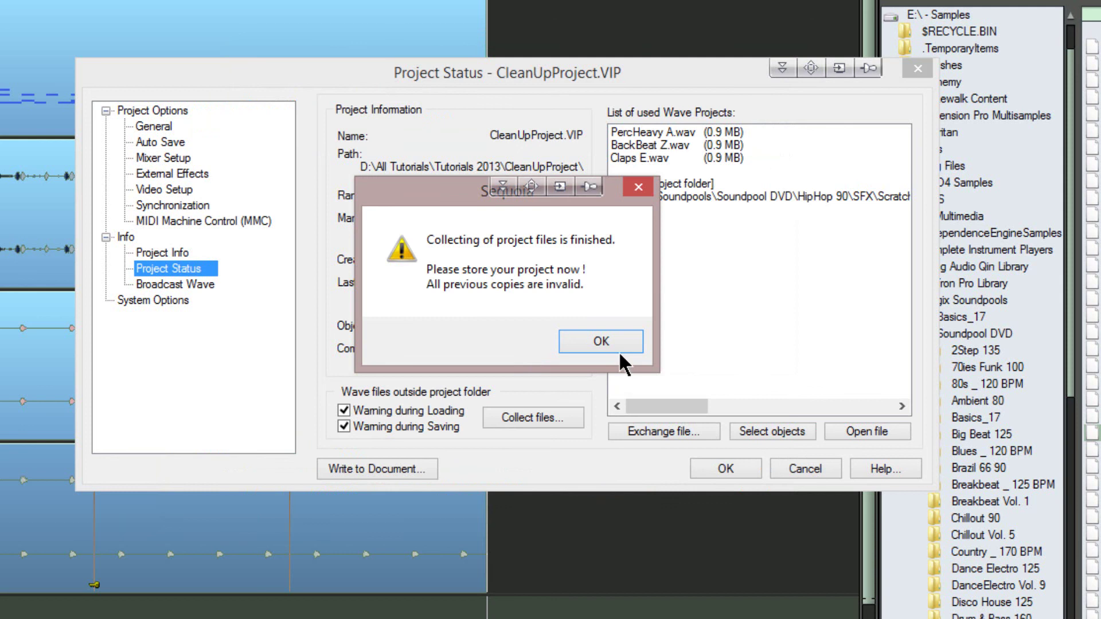
pyautogui.click(607, 339)
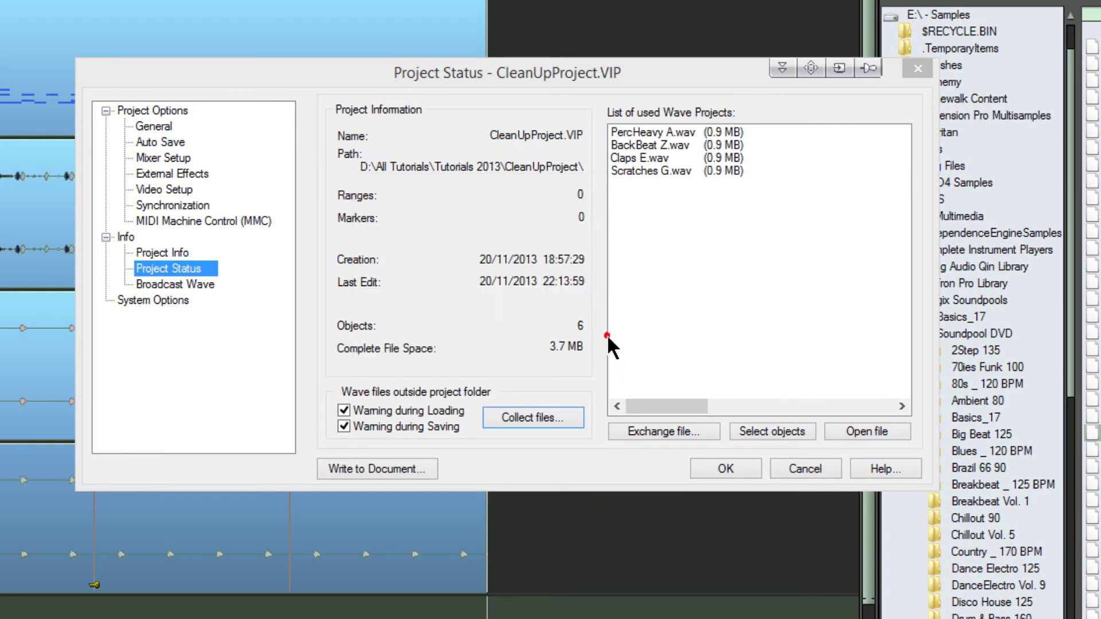
pyautogui.click(724, 469)
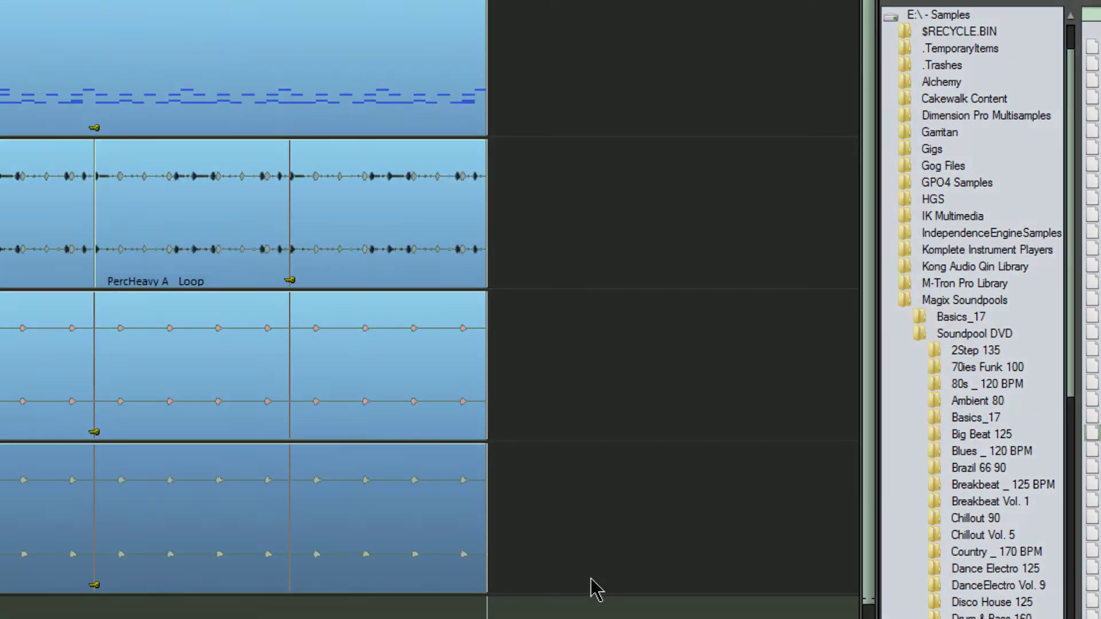